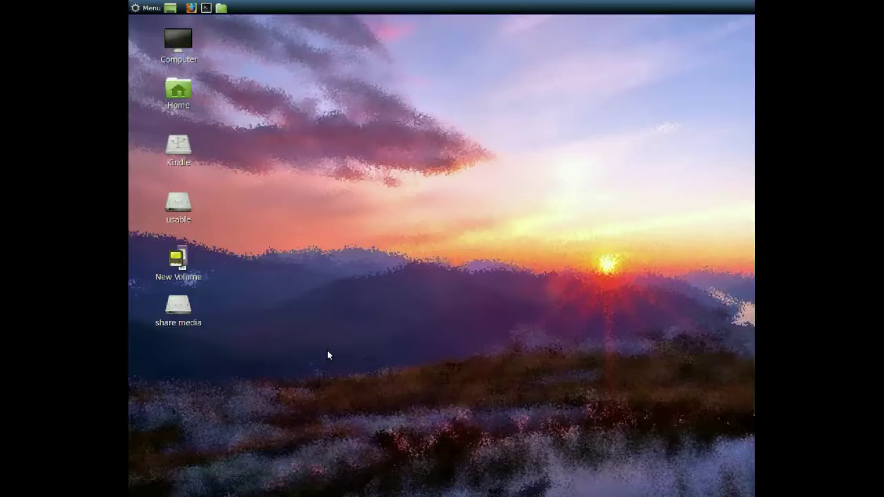
- Open the Disks utility and select the 4.0 GB Kingston thumb drive
{"action": "left_click", "coordinate": [176, 257]}
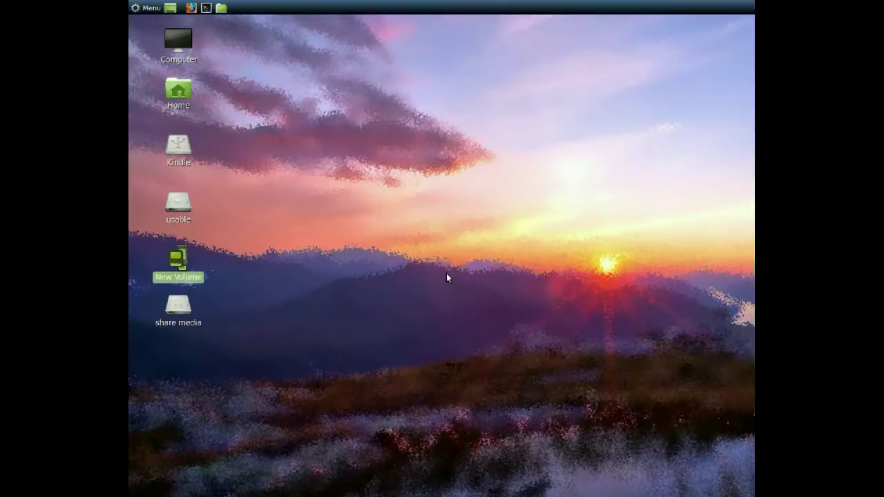
{"action": "left_click", "coordinate": [150, 9]}
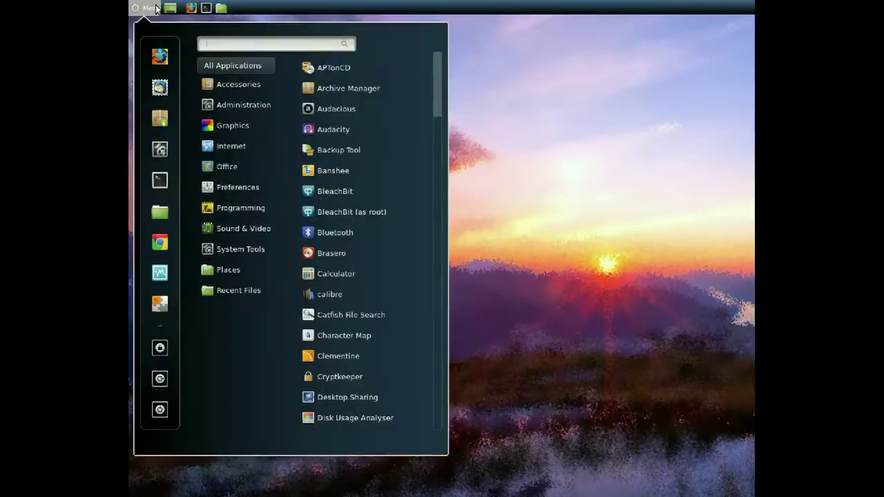
{"action": "type", "text": "d"}
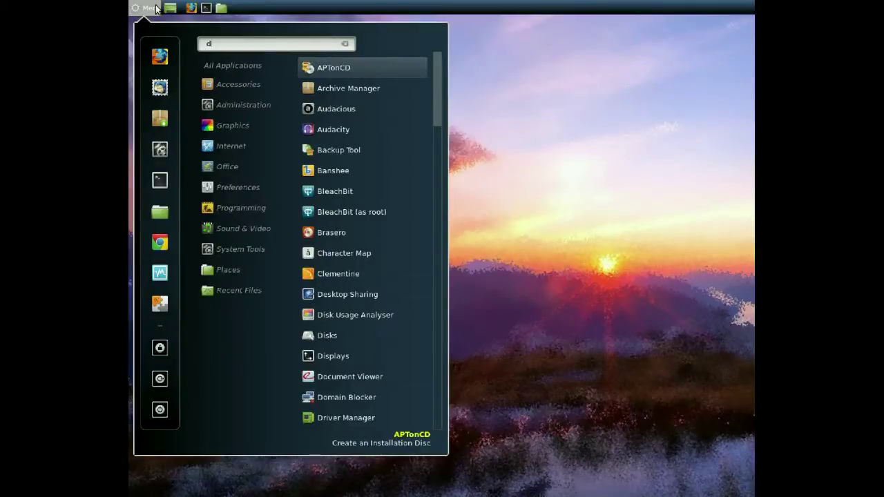
{"action": "type", "text": "is"}
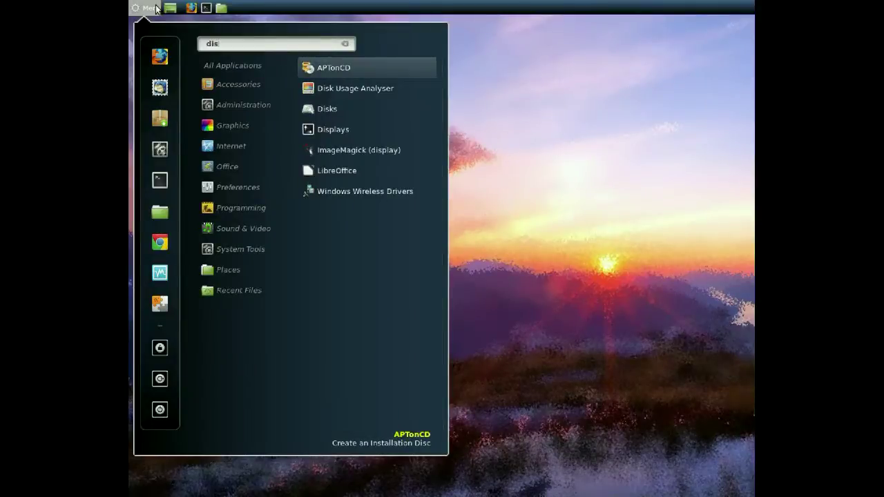
{"action": "type", "text": "k"}
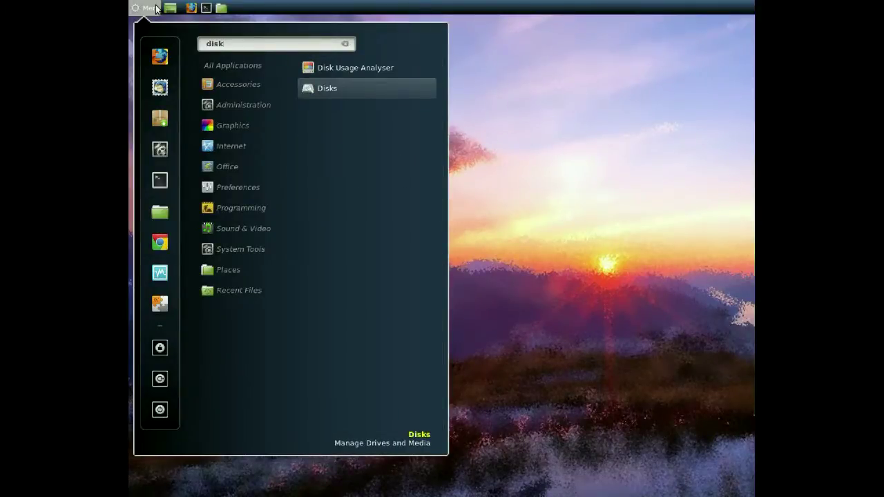
{"action": "key", "text": "Return"}
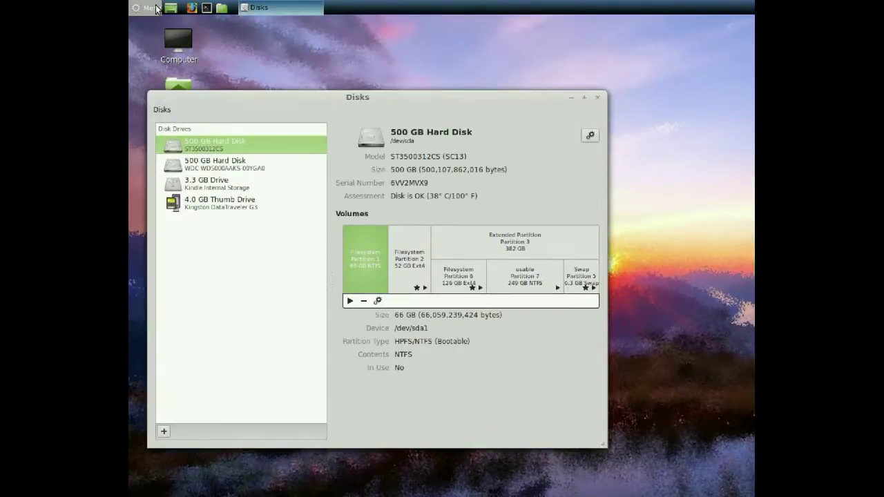
{"action": "left_click", "coordinate": [202, 207]}
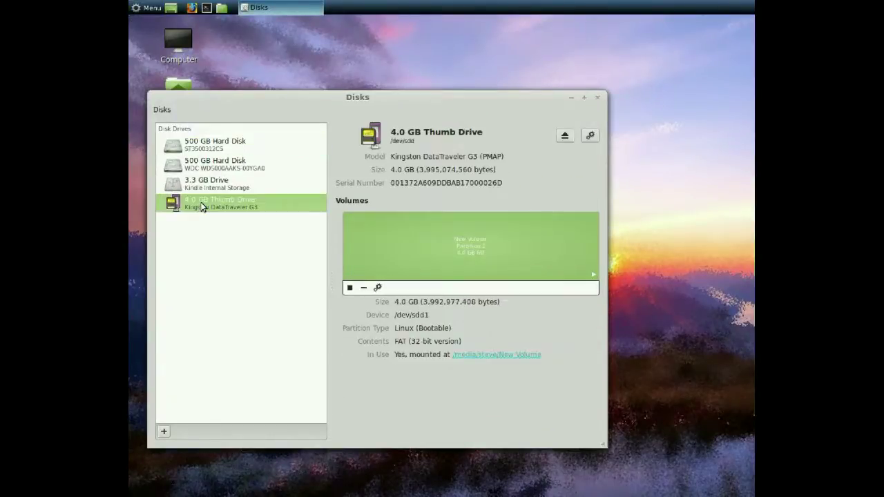
- Unmount the thumb drive's partition and format it as FAT with quick erase, naming it New Volume
{"action": "left_click", "coordinate": [350, 289]}
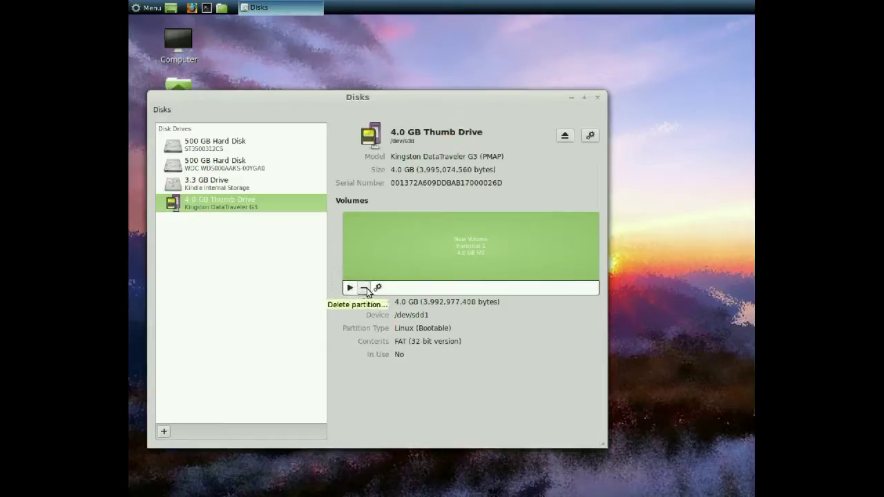
{"action": "left_click", "coordinate": [378, 288]}
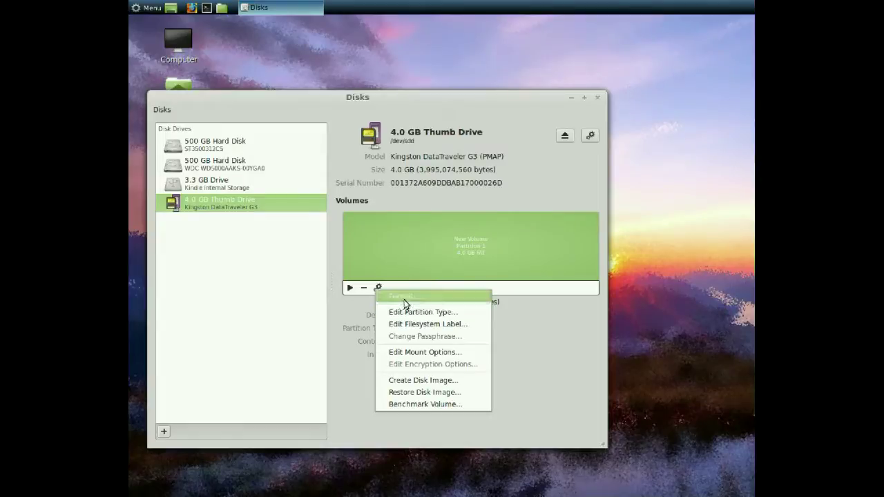
{"action": "left_click", "coordinate": [405, 299]}
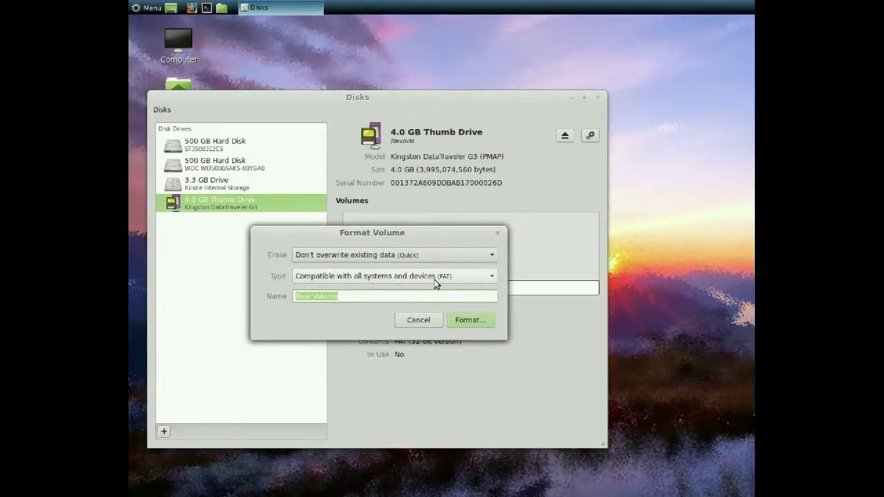
{"action": "left_click", "coordinate": [466, 321]}
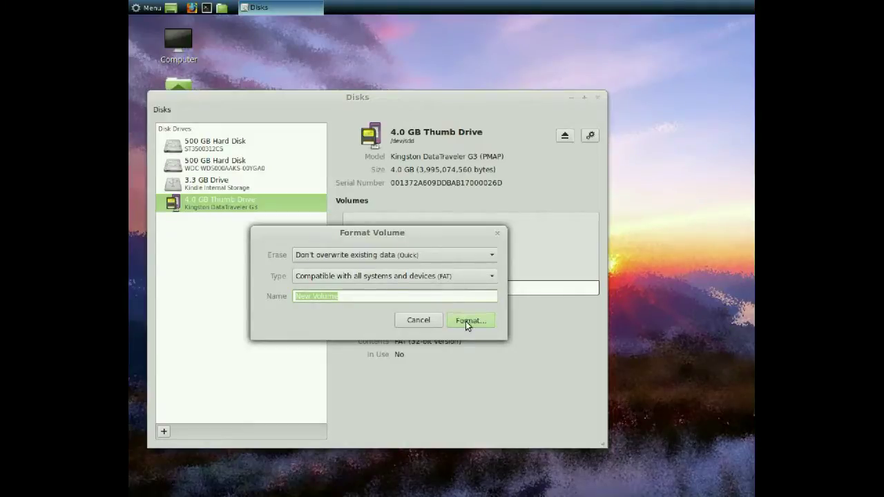
{"action": "left_click", "coordinate": [526, 325]}
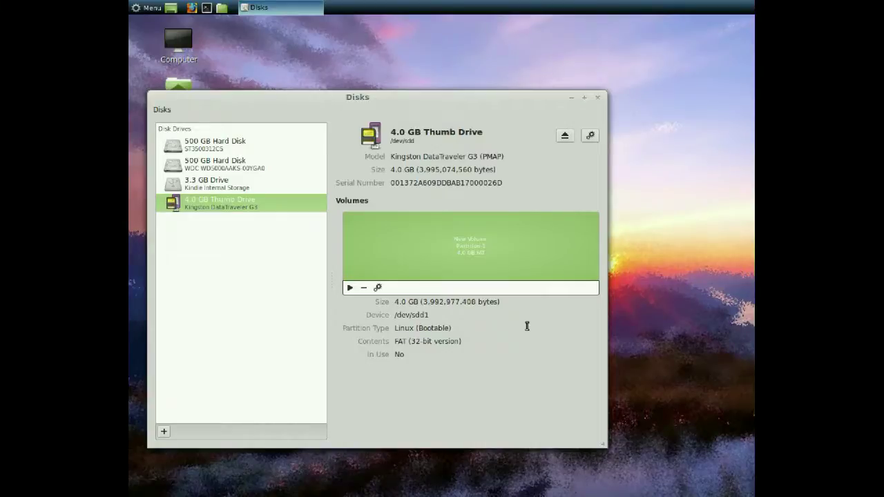
- Mount the formatted thumb drive volume, then close its file manager window and the Disks utility
{"action": "left_click", "coordinate": [350, 288]}
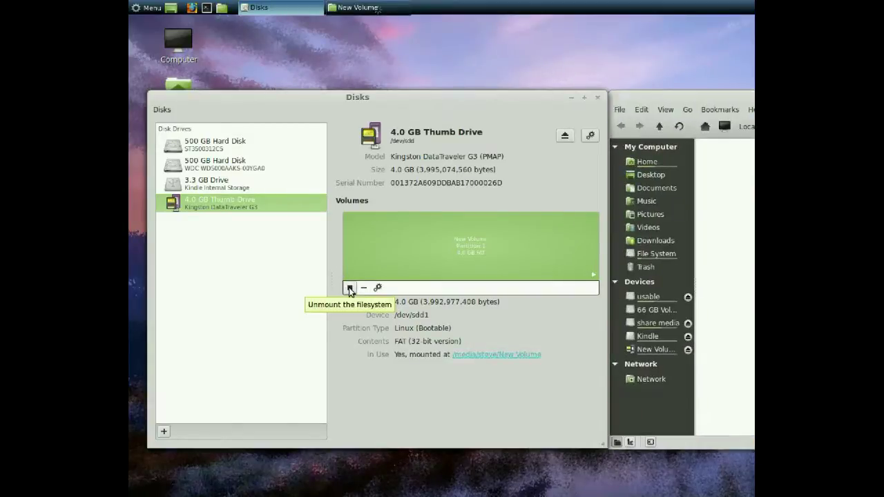
{"action": "left_click_drag", "start_coordinate": [680, 97], "coordinate": [495, 119]}
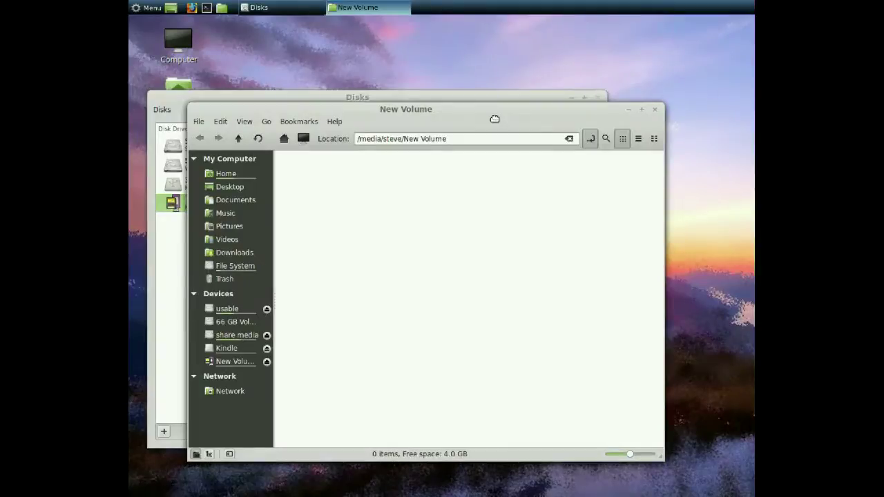
{"action": "left_click_drag", "start_coordinate": [494, 119], "coordinate": [473, 117]}
{"action": "left_click", "coordinate": [634, 108]}
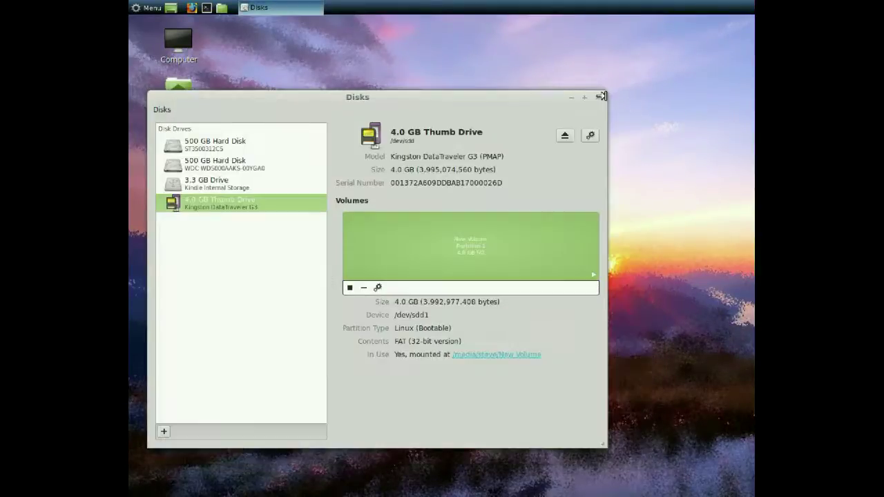
{"action": "left_click", "coordinate": [596, 97]}
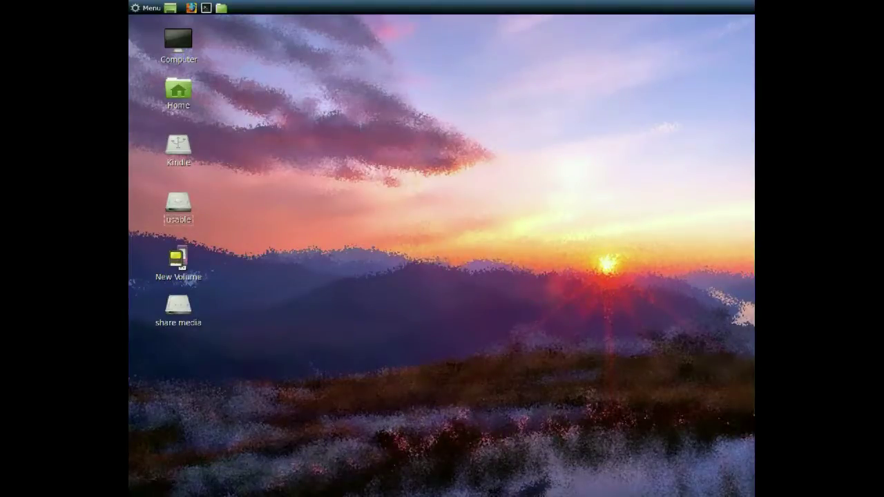
- Launch UNetbootin and authorize it with the administrator password
{"action": "key", "text": "Up"}
{"action": "key", "text": "Up"}
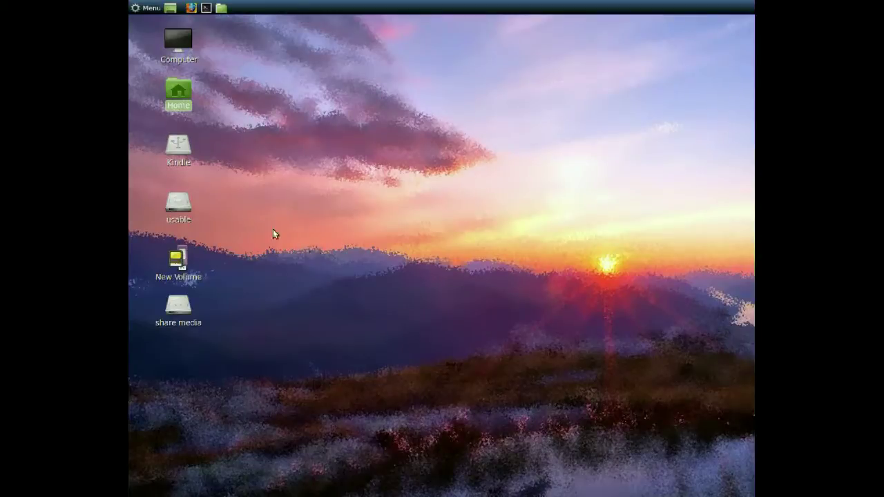
{"action": "left_click", "coordinate": [141, 9]}
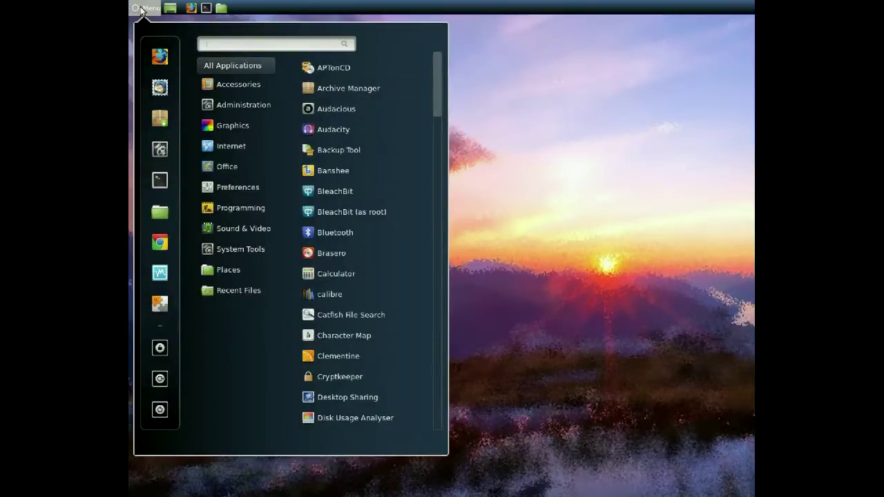
{"action": "type", "text": "unet"}
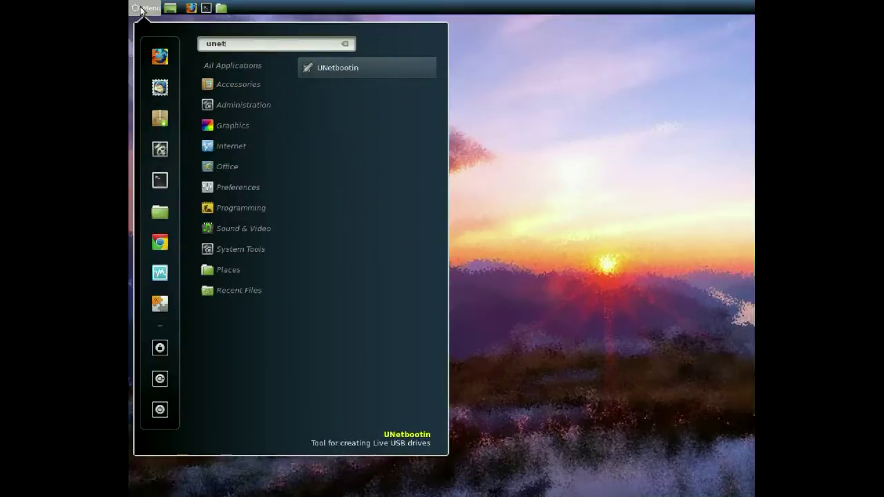
{"action": "left_click", "coordinate": [353, 70]}
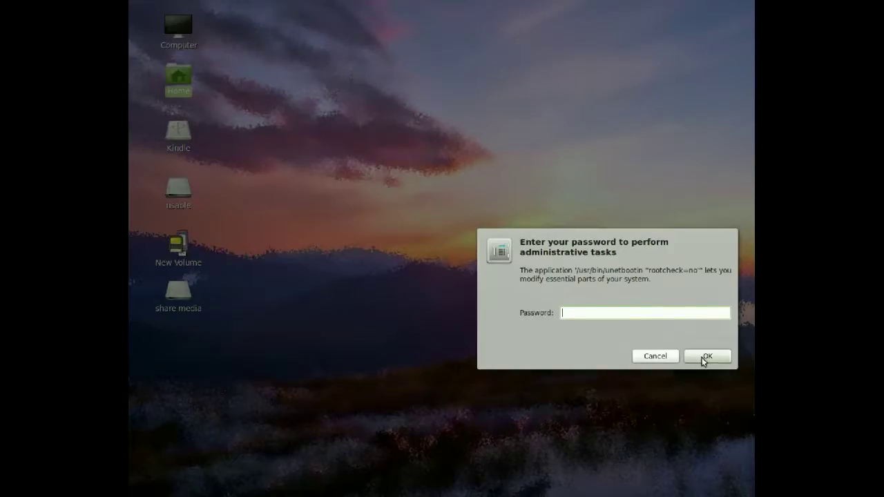
{"action": "type", "text": "•••••••"}
{"action": "left_click", "coordinate": [702, 358]}
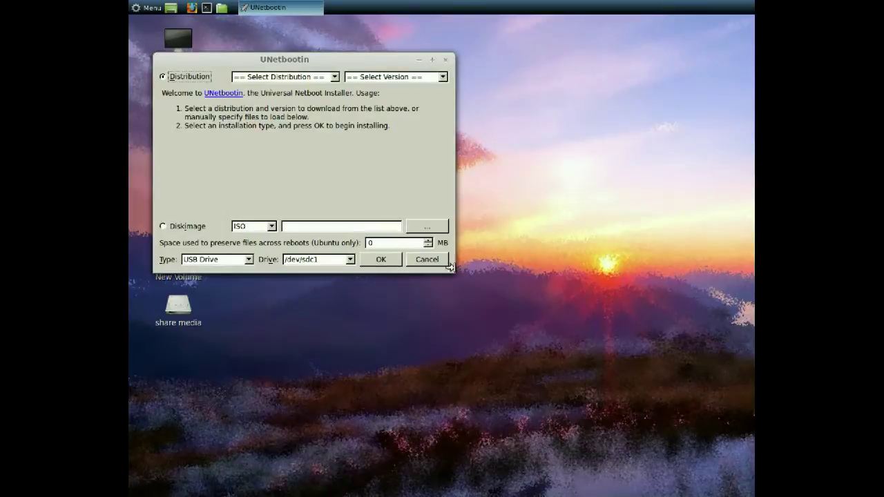
- Load pmagic_2013_05_01.iso from the home account's Downloads folder as the ISO disk image
{"action": "left_click_drag", "start_coordinate": [275, 61], "coordinate": [330, 65]}
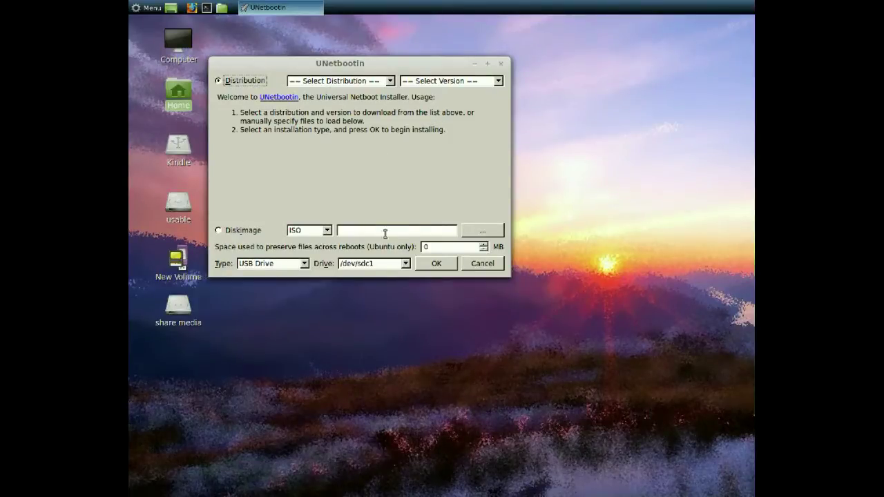
{"action": "left_click", "coordinate": [468, 232]}
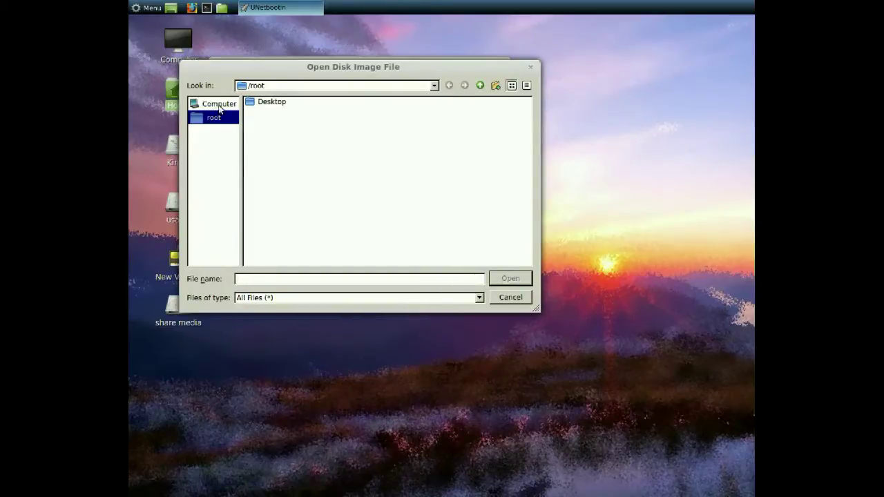
{"action": "left_click", "coordinate": [218, 105]}
{"action": "left_click", "coordinate": [259, 104]}
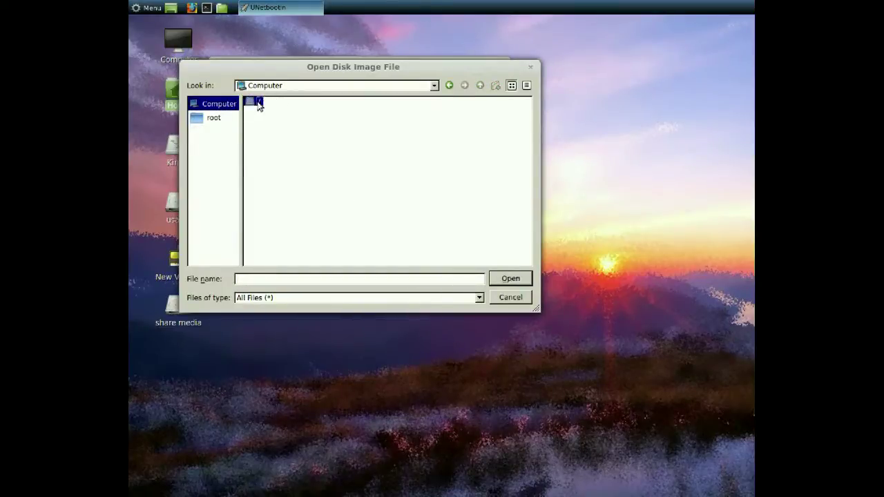
{"action": "double_click", "coordinate": [258, 104]}
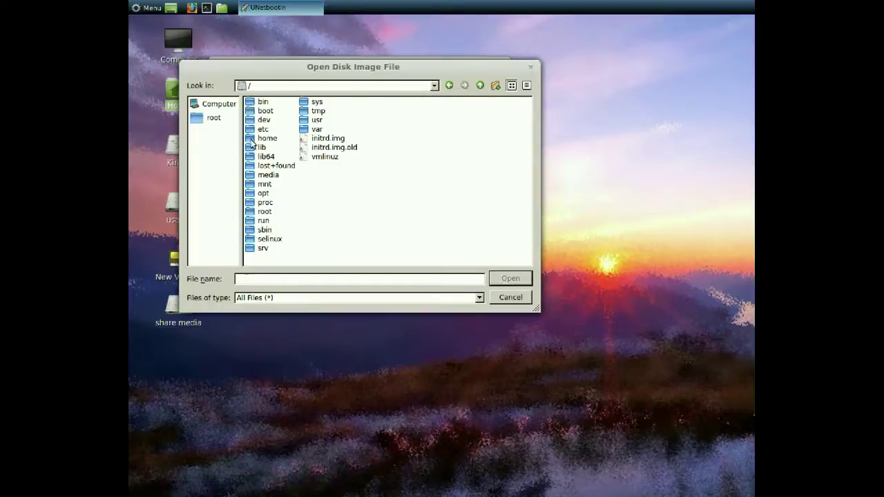
{"action": "left_click", "coordinate": [253, 138]}
{"action": "double_click", "coordinate": [254, 138]}
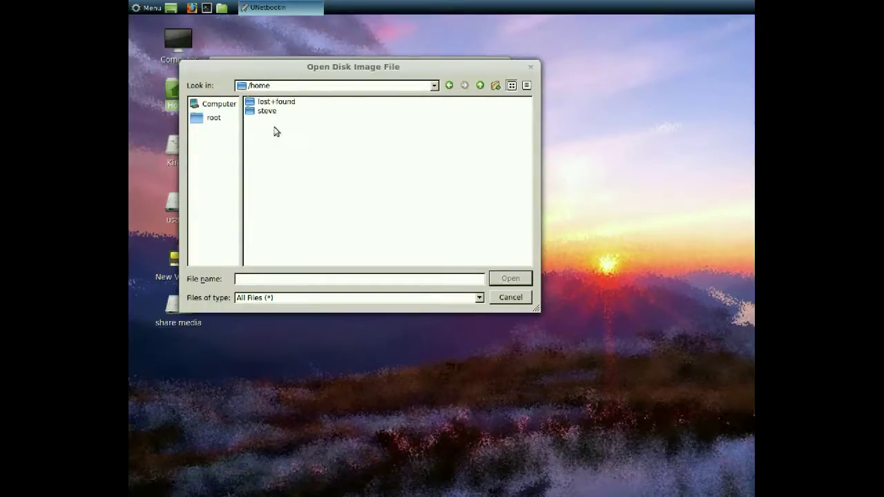
{"action": "left_click", "coordinate": [249, 113]}
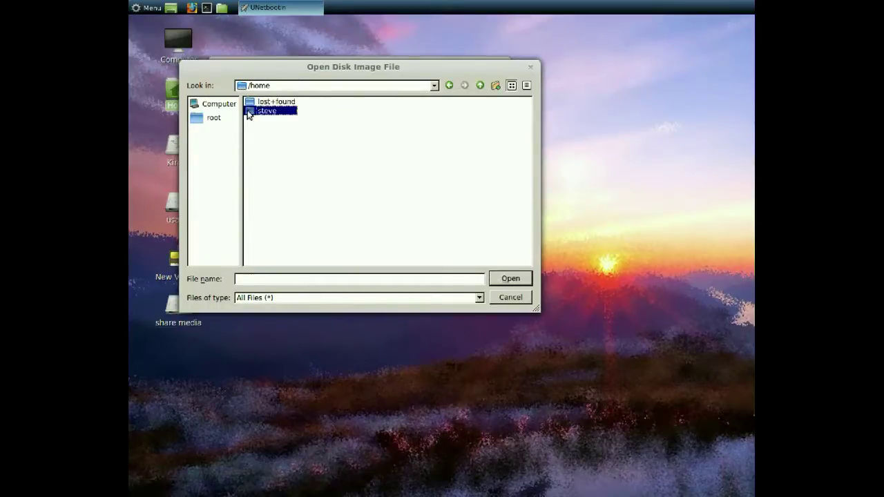
{"action": "double_click", "coordinate": [248, 114]}
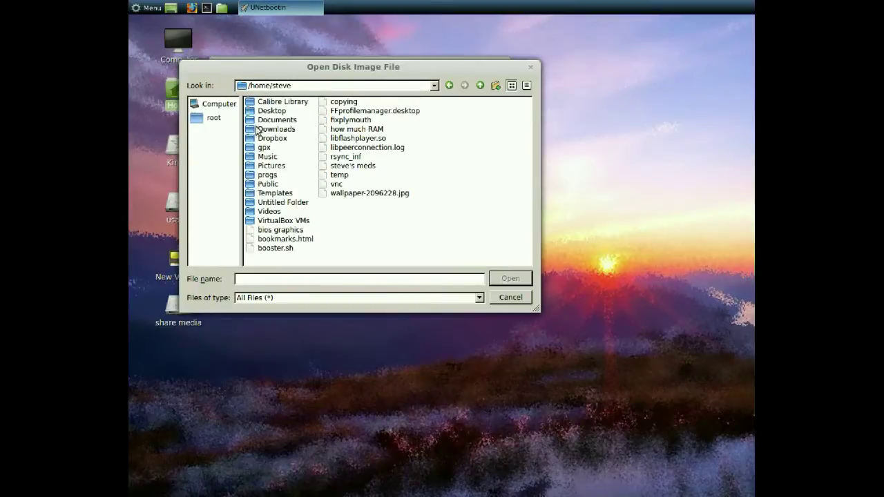
{"action": "double_click", "coordinate": [257, 131]}
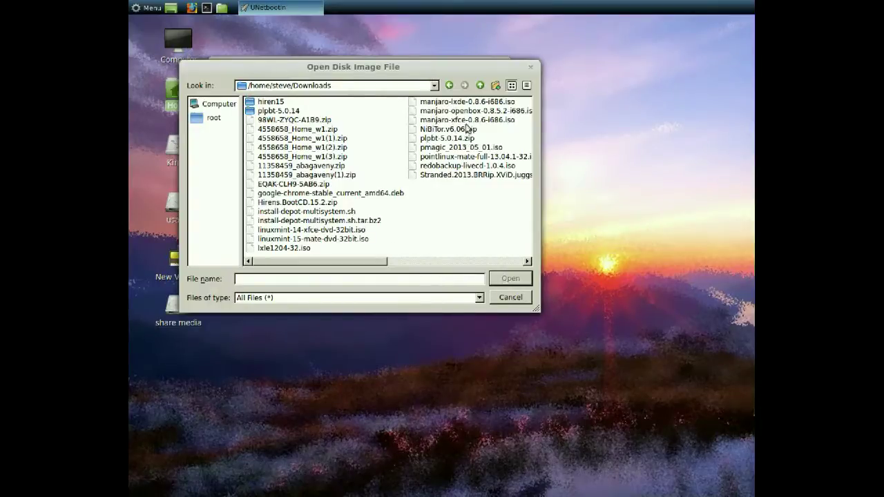
{"action": "left_click", "coordinate": [437, 148]}
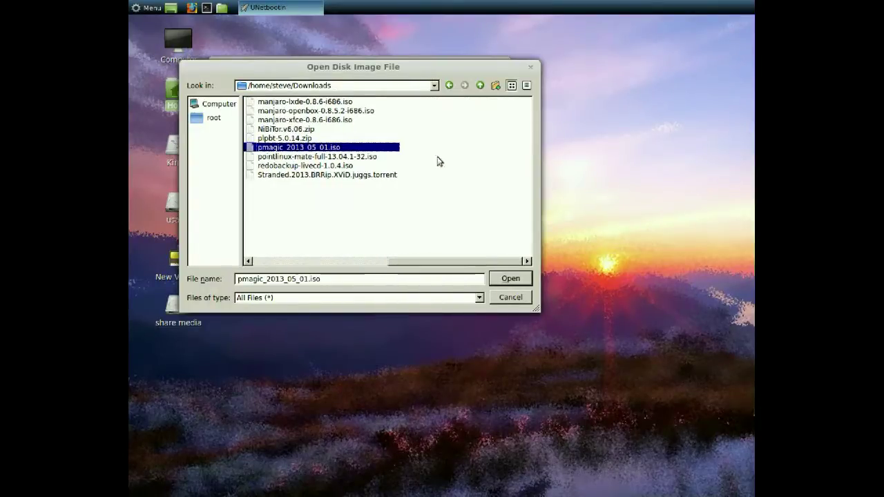
{"action": "left_click", "coordinate": [511, 279]}
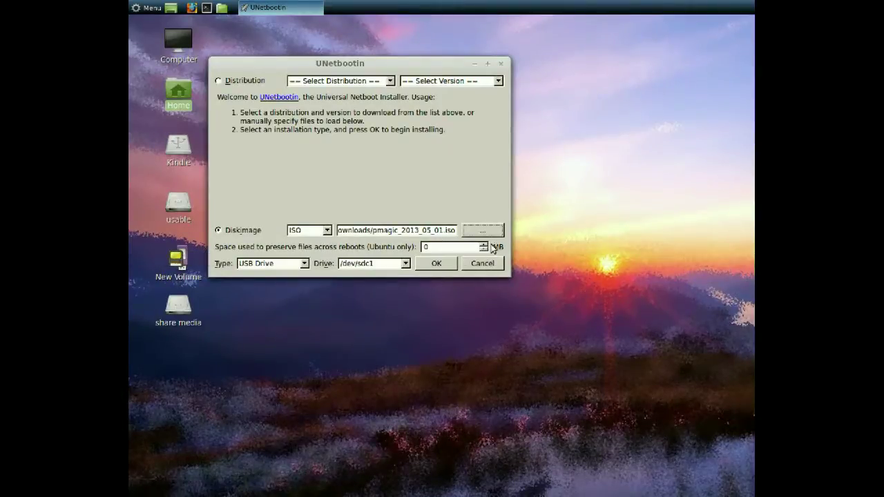
{"action": "left_click", "coordinate": [448, 246]}
{"action": "key", "text": "BackSpace"}
{"action": "type", "text": "1000"}
{"action": "key", "text": "BackSpace"}
{"action": "key", "text": "BackSpace"}
{"action": "key", "text": "BackSpace"}
{"action": "key", "text": "BackSpace"}
{"action": "type", "text": "0"}
- Set the target USB drive to /dev/sdd1 and start the installation
{"action": "left_click", "coordinate": [406, 264]}
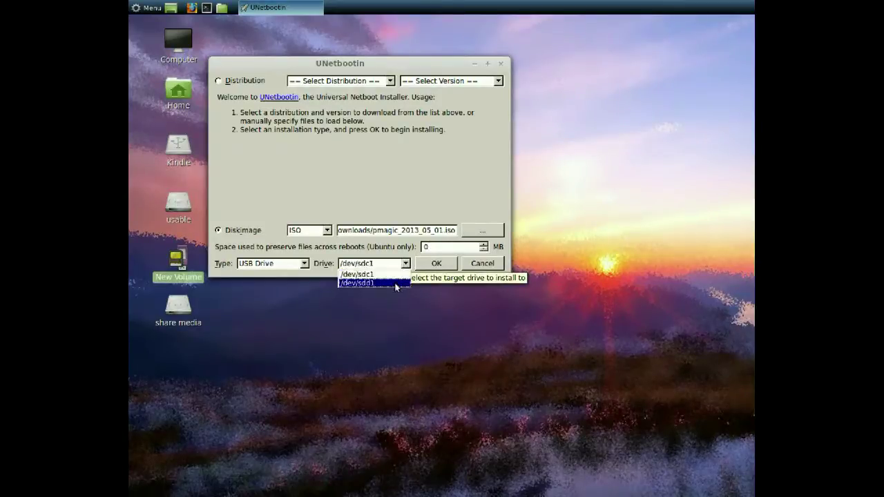
{"action": "left_click", "coordinate": [395, 283]}
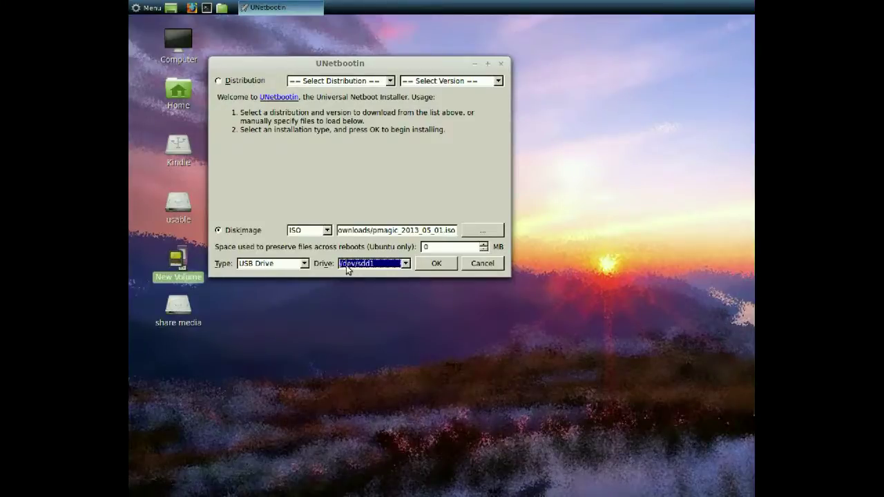
{"action": "left_click", "coordinate": [434, 269]}
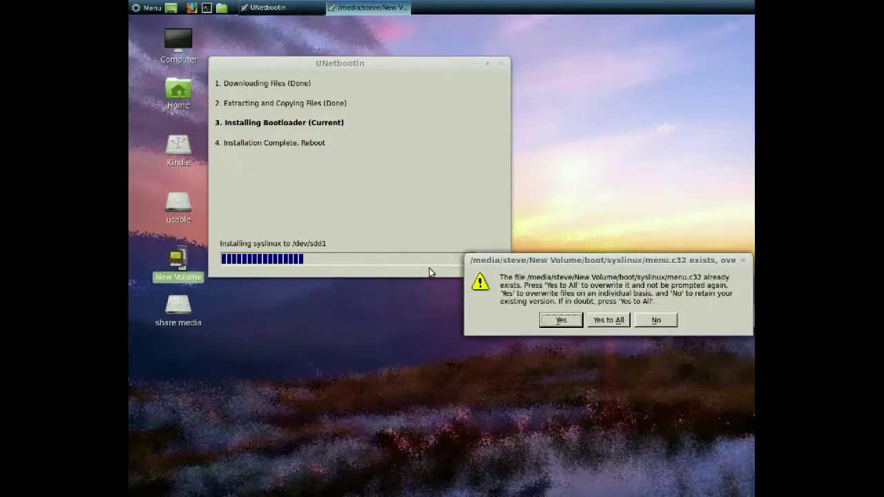
- Allow overwriting of all existing files on the drive and exit the finished installer without rebooting
{"action": "left_click_drag", "start_coordinate": [584, 262], "coordinate": [343, 243]}
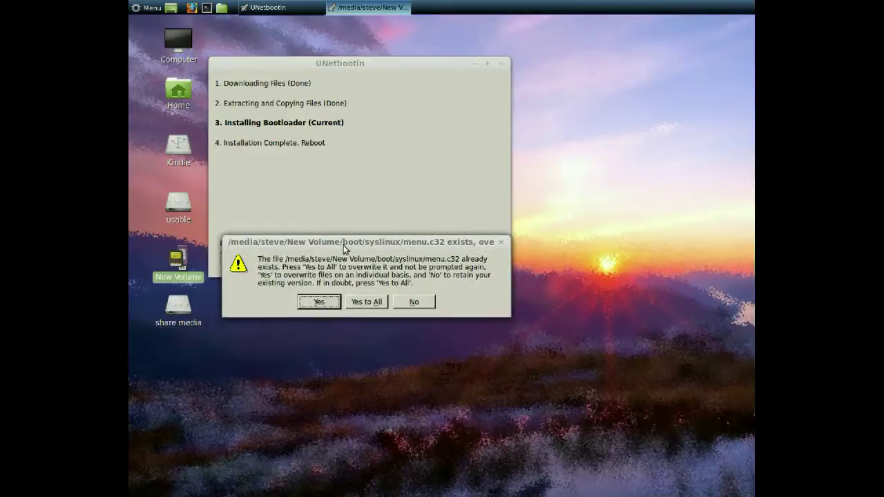
{"action": "left_click", "coordinate": [360, 307]}
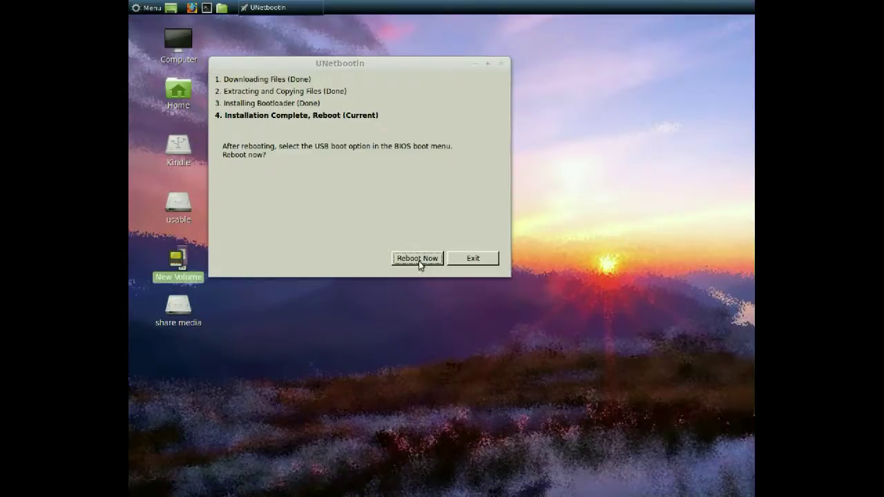
{"action": "left_click", "coordinate": [473, 259]}
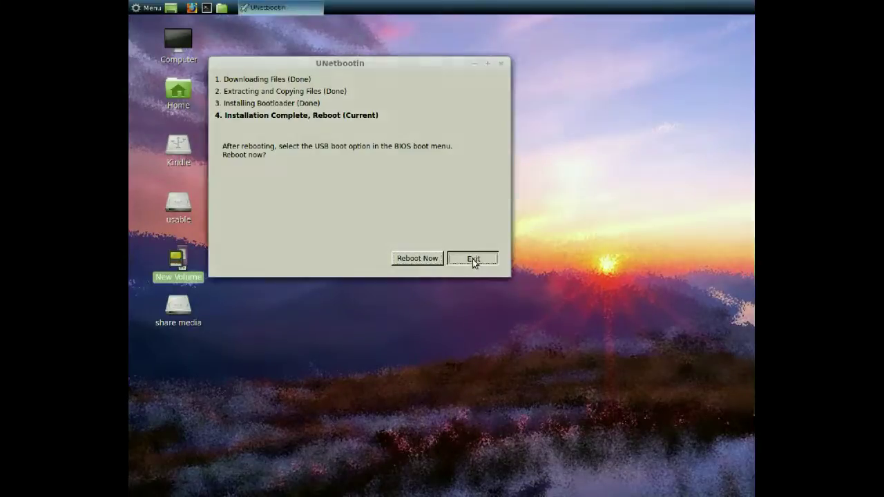